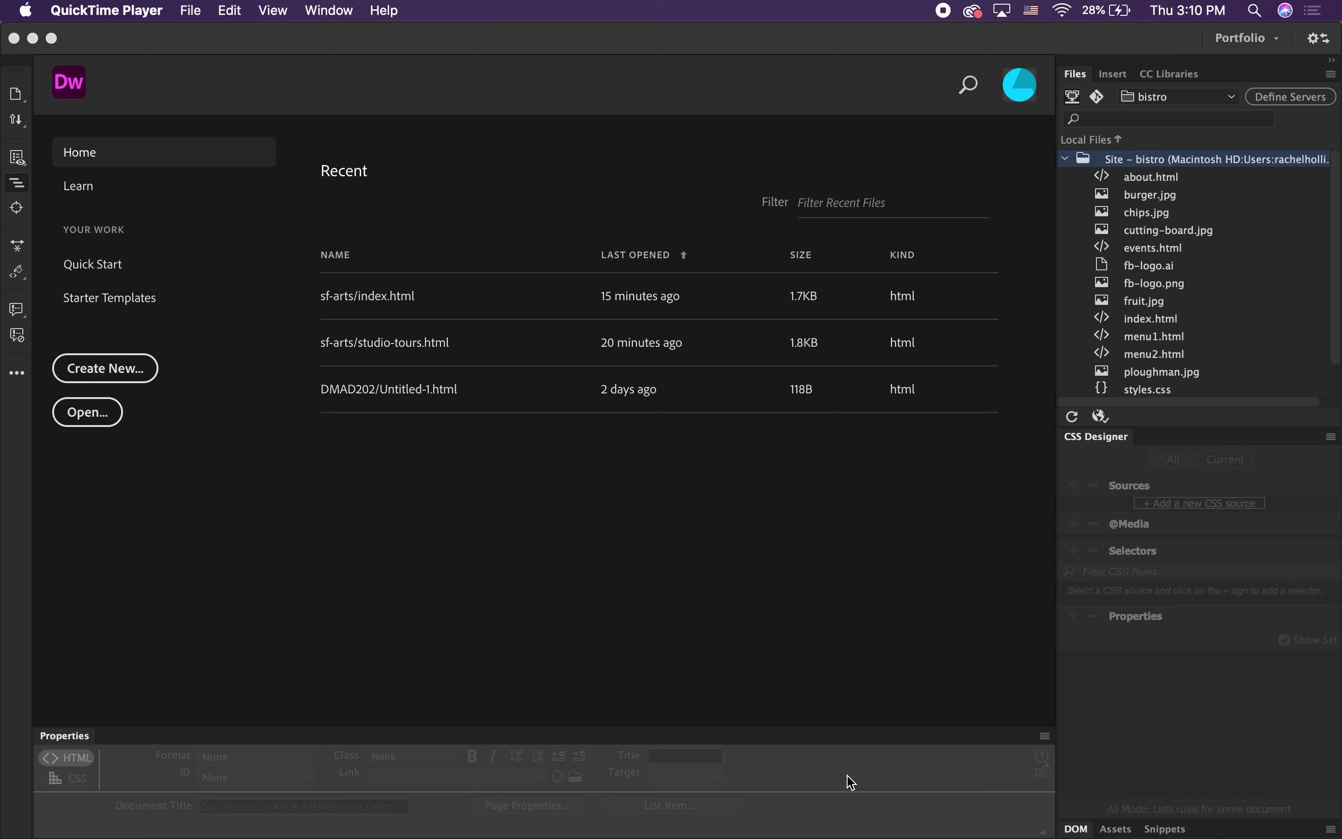
Minimize Dreamweaver and bring the Finder Desktop window to the front.
{"action": "mouse_move", "coordinate": [76, 814]}
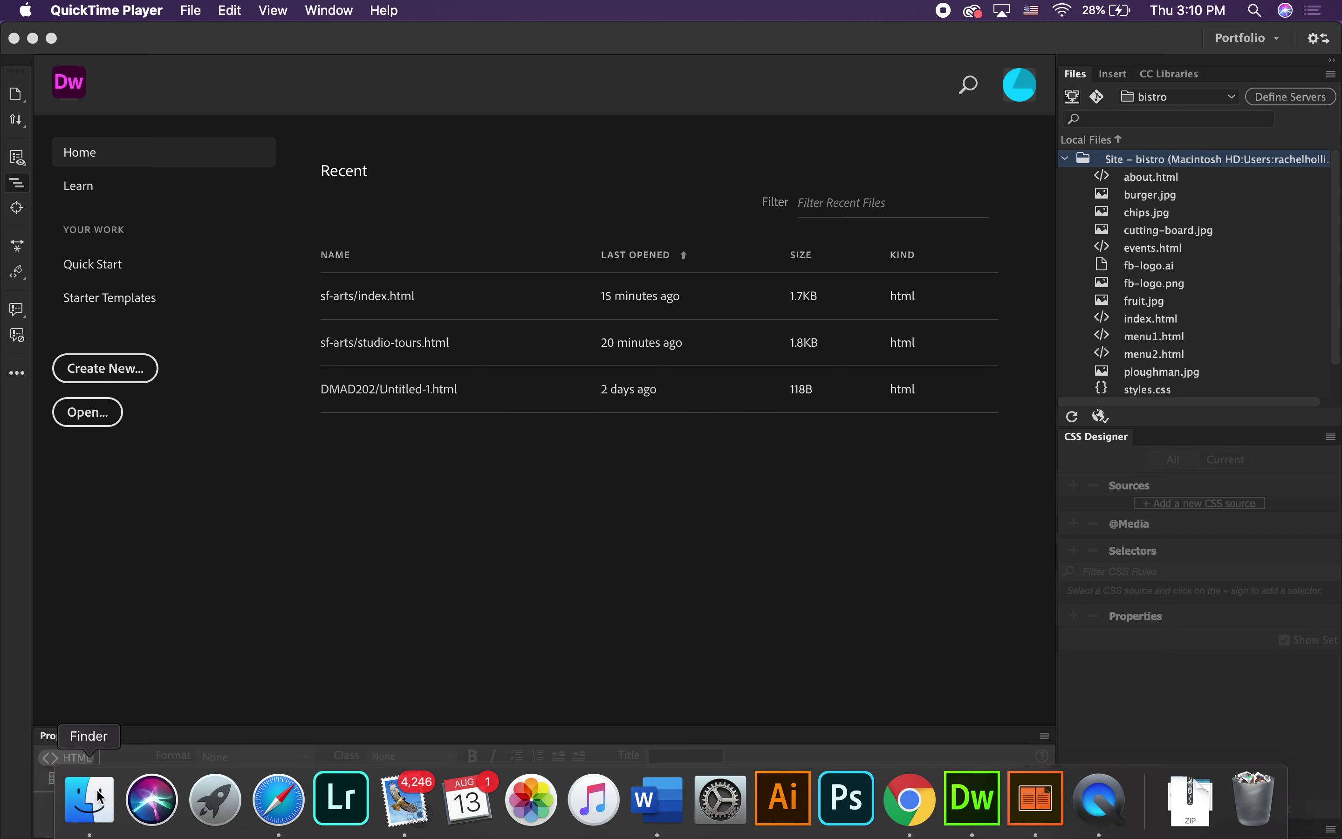
{"action": "left_click", "coordinate": [33, 38]}
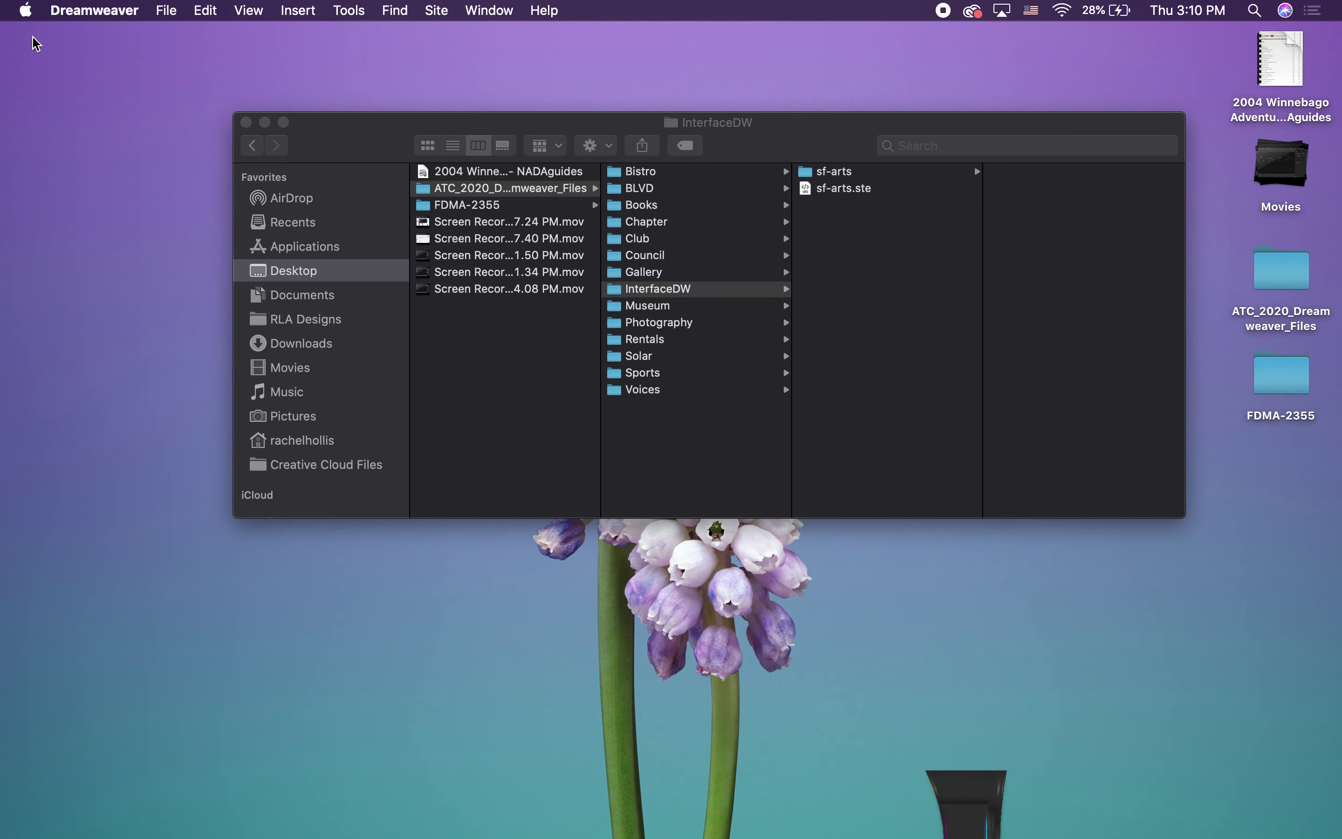
{"action": "left_click", "coordinate": [534, 191]}
Cancel the accidental rename of ATC_2020_Dreamweaver_Files, then switch to the Chrome space.
{"action": "left_click", "coordinate": [534, 192]}
{"action": "left_click", "coordinate": [534, 192]}
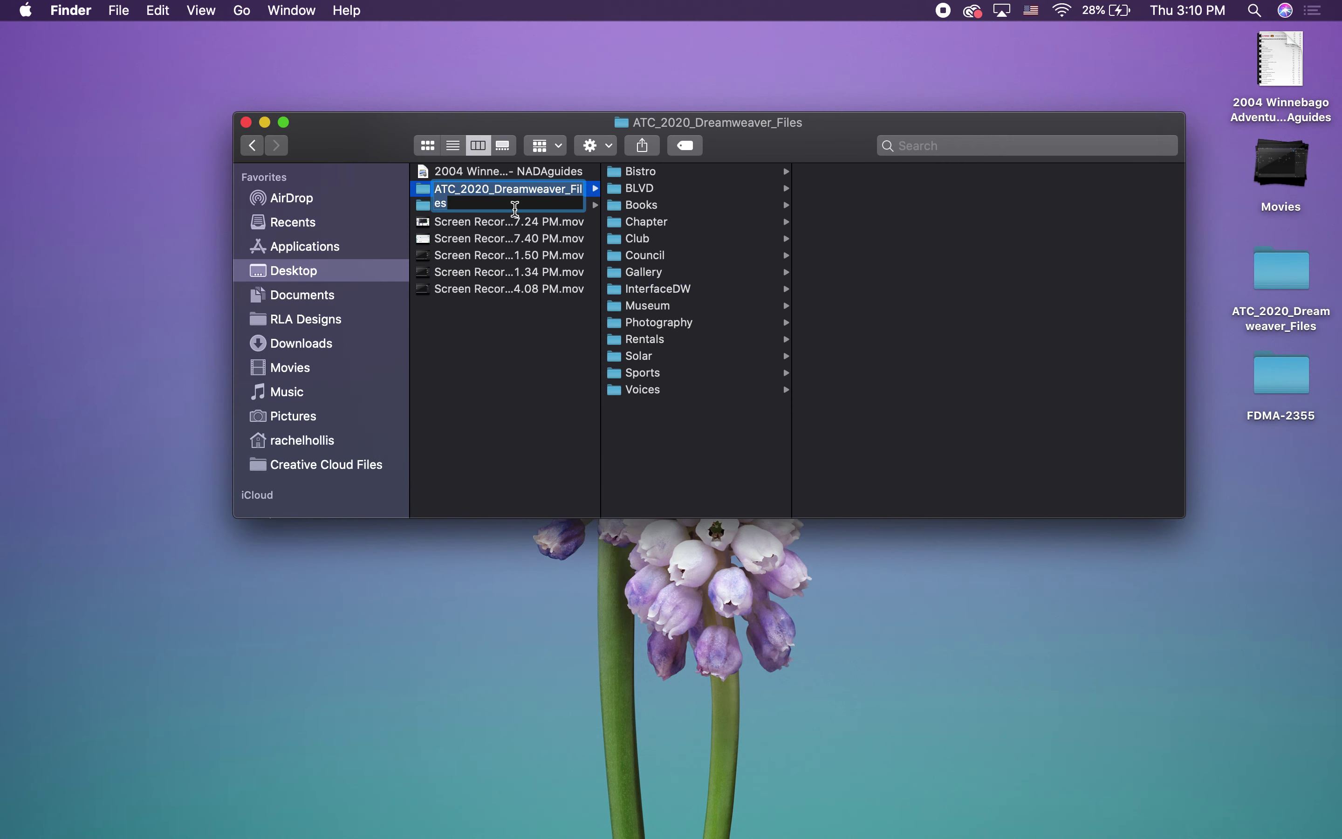
{"action": "left_click", "coordinate": [491, 350]}
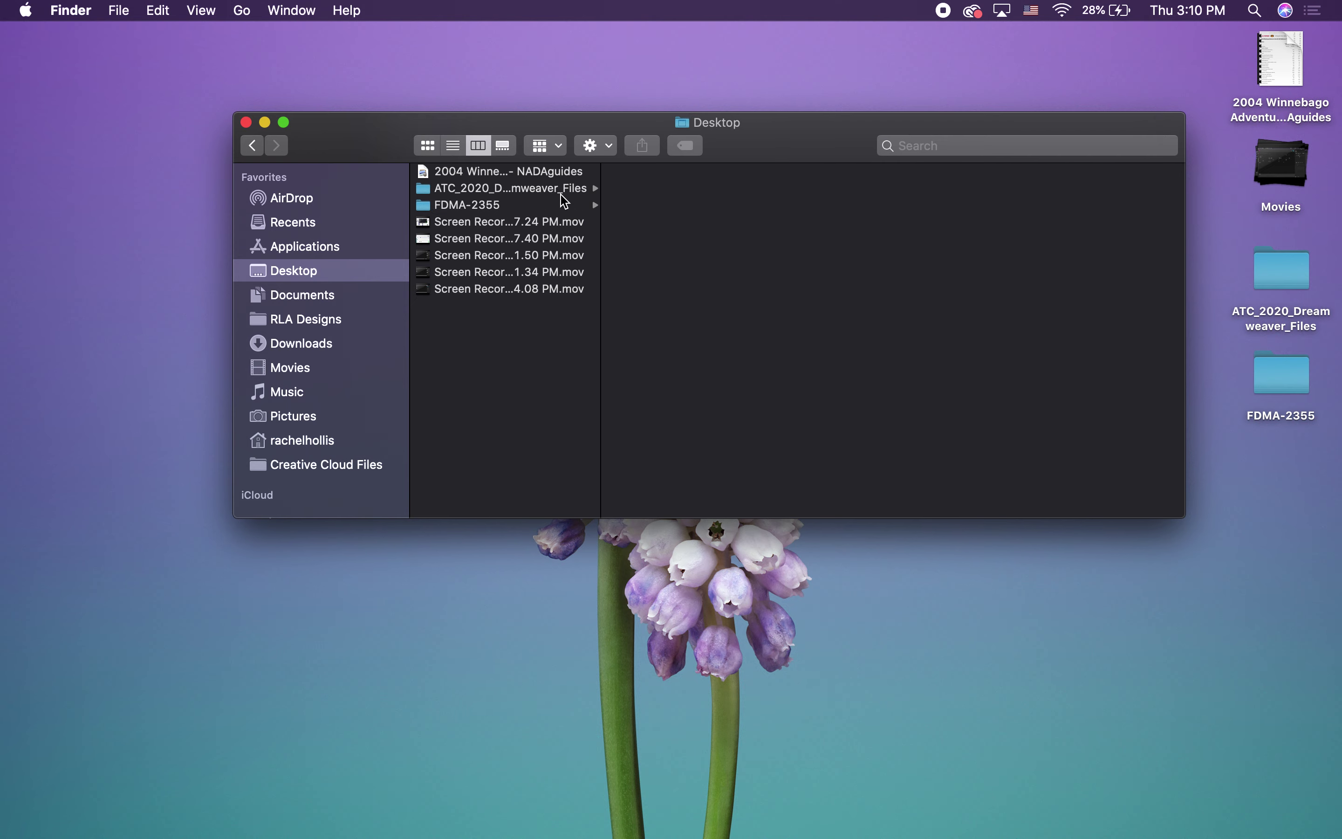
{"action": "key", "text": "ctrl+Right"}
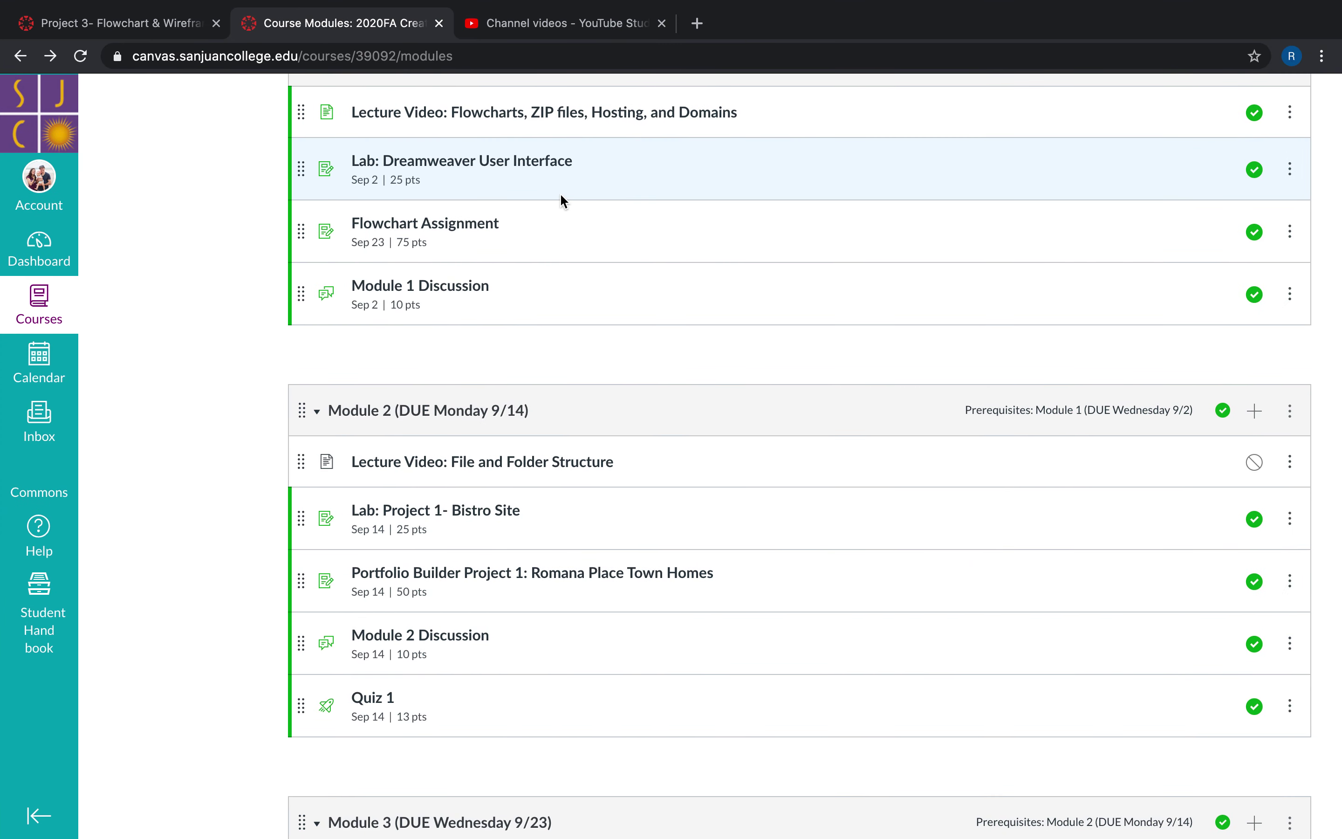
Locate ATC_2020_Dreamweaver_Files.zip on the Canvas Modules page, then return to the desktop space.
{"action": "scroll", "coordinate": [224, 363], "scroll_direction": "up", "scroll_amount": 10}
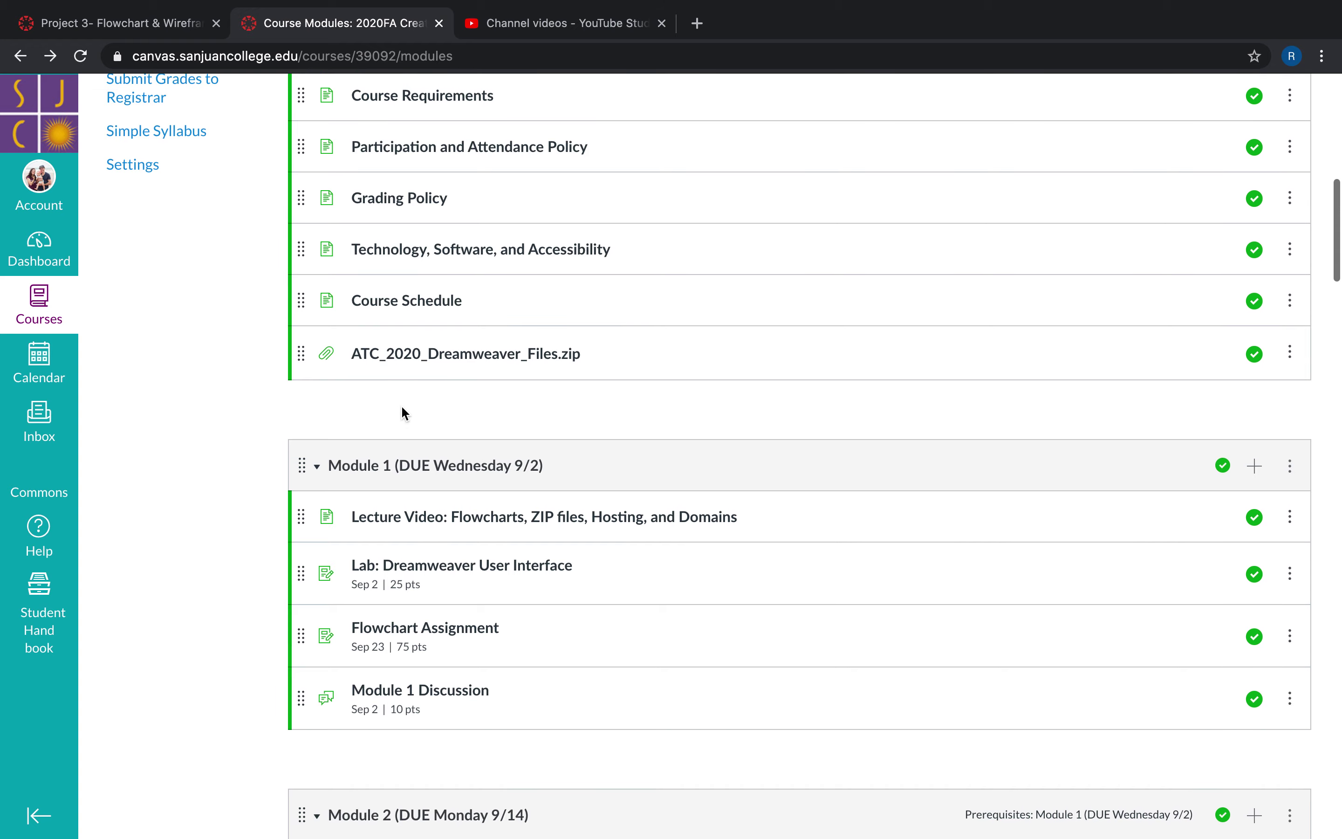
{"action": "scroll", "coordinate": [271, 419], "scroll_direction": "up", "scroll_amount": 12}
{"action": "scroll", "coordinate": [272, 419], "scroll_direction": "down", "scroll_amount": 6}
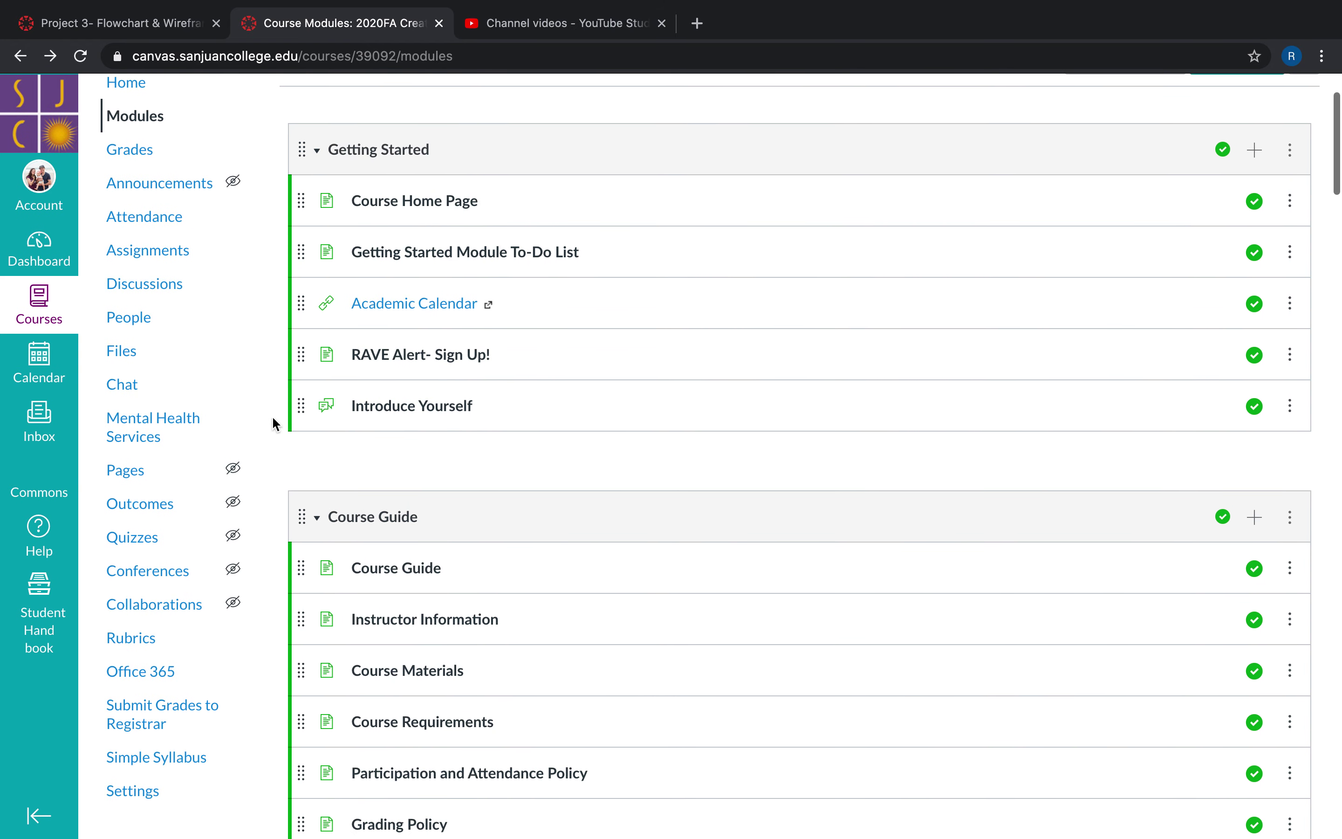
{"action": "scroll", "coordinate": [272, 420], "scroll_direction": "down", "scroll_amount": 5}
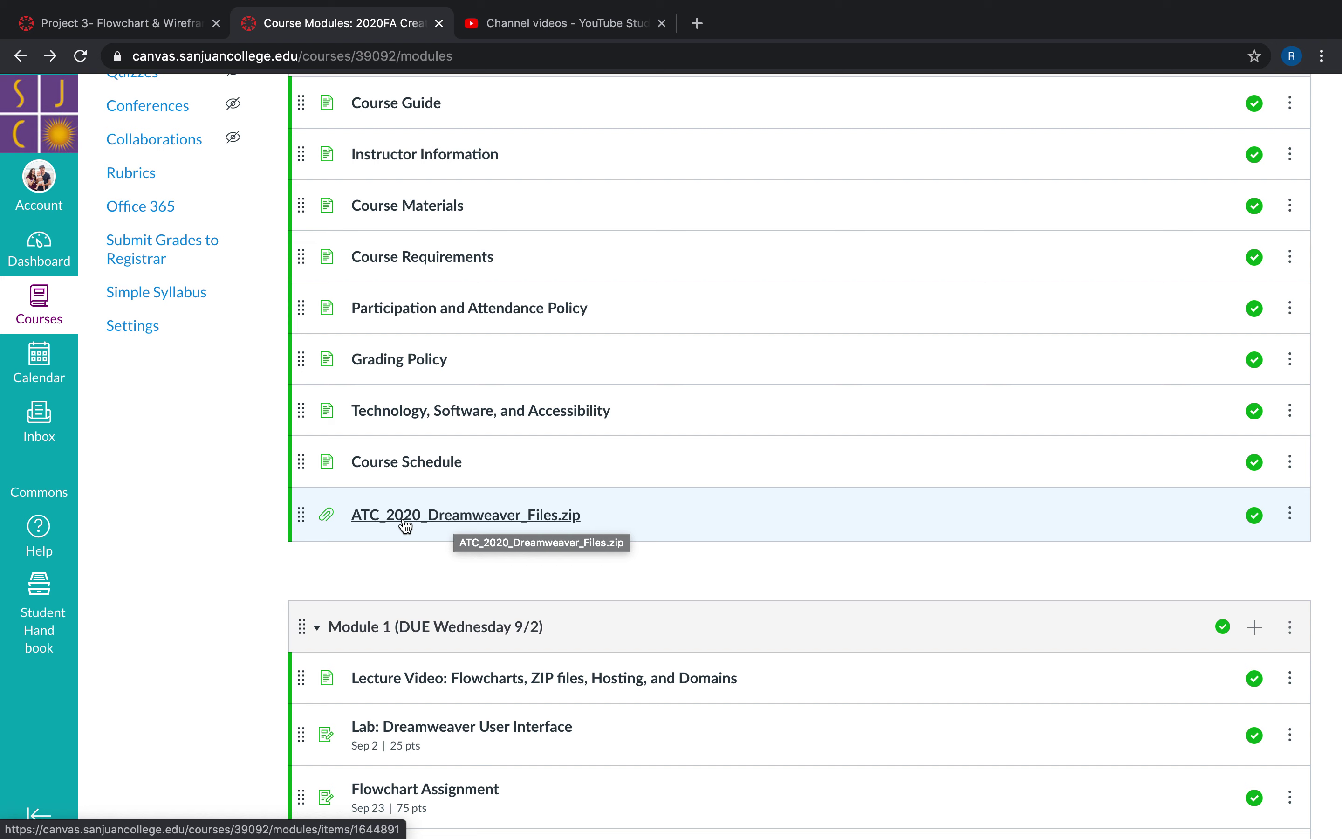
{"action": "key", "text": "ctrl+Left"}
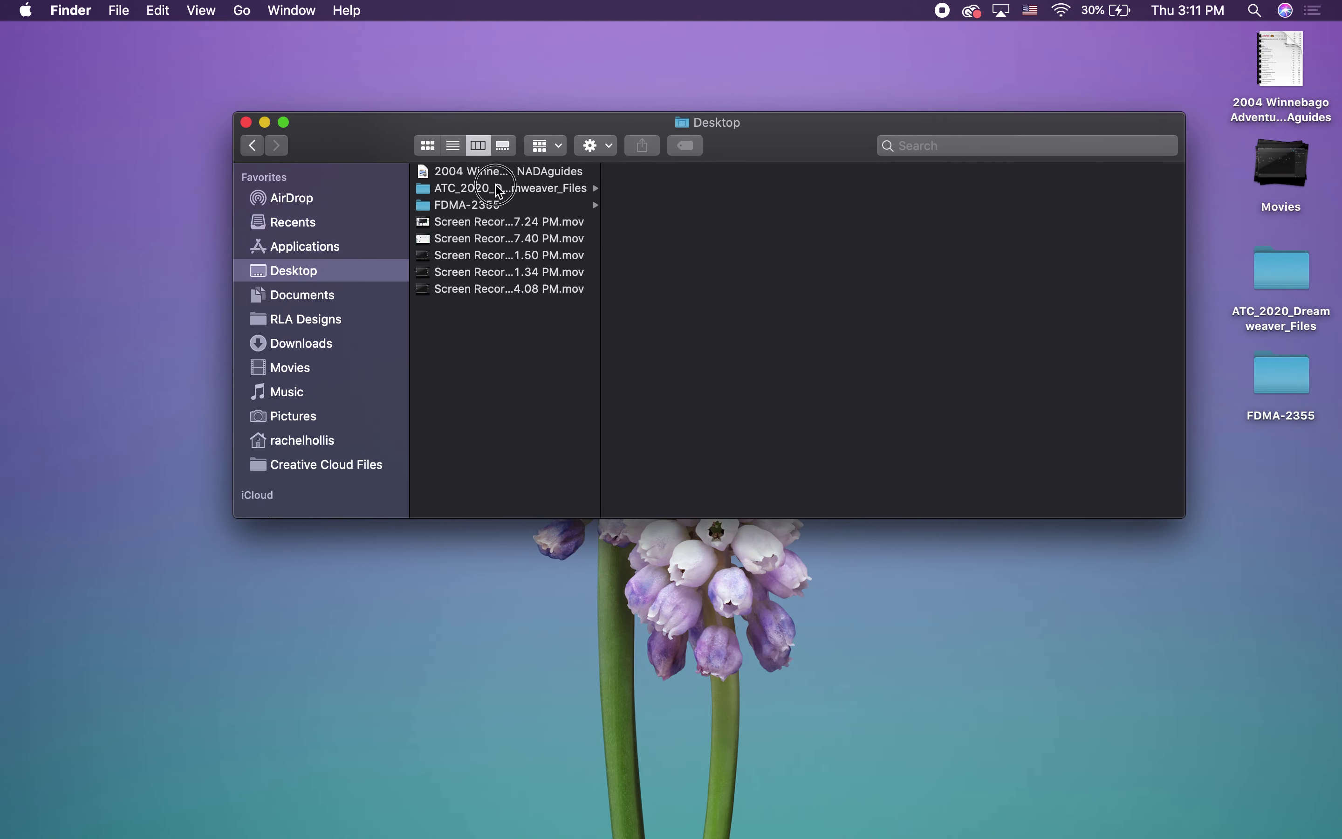
Open ATC_2020_Dreamweaver_Files in column view to list Bistro through Voices.
{"action": "left_click", "coordinate": [513, 189]}
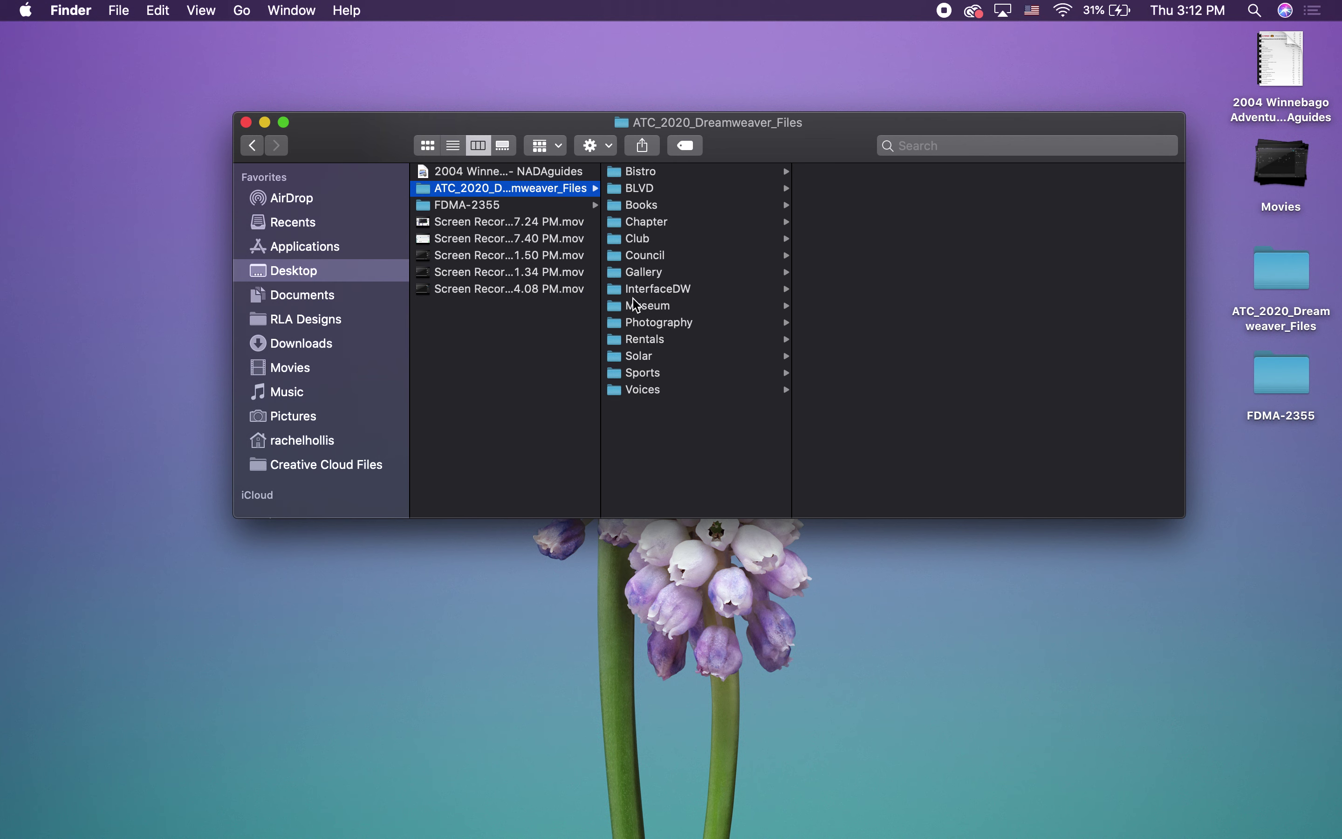
Open InterfaceDW > sf-arts and preview index.html through styles.css.
{"action": "left_click", "coordinate": [655, 294]}
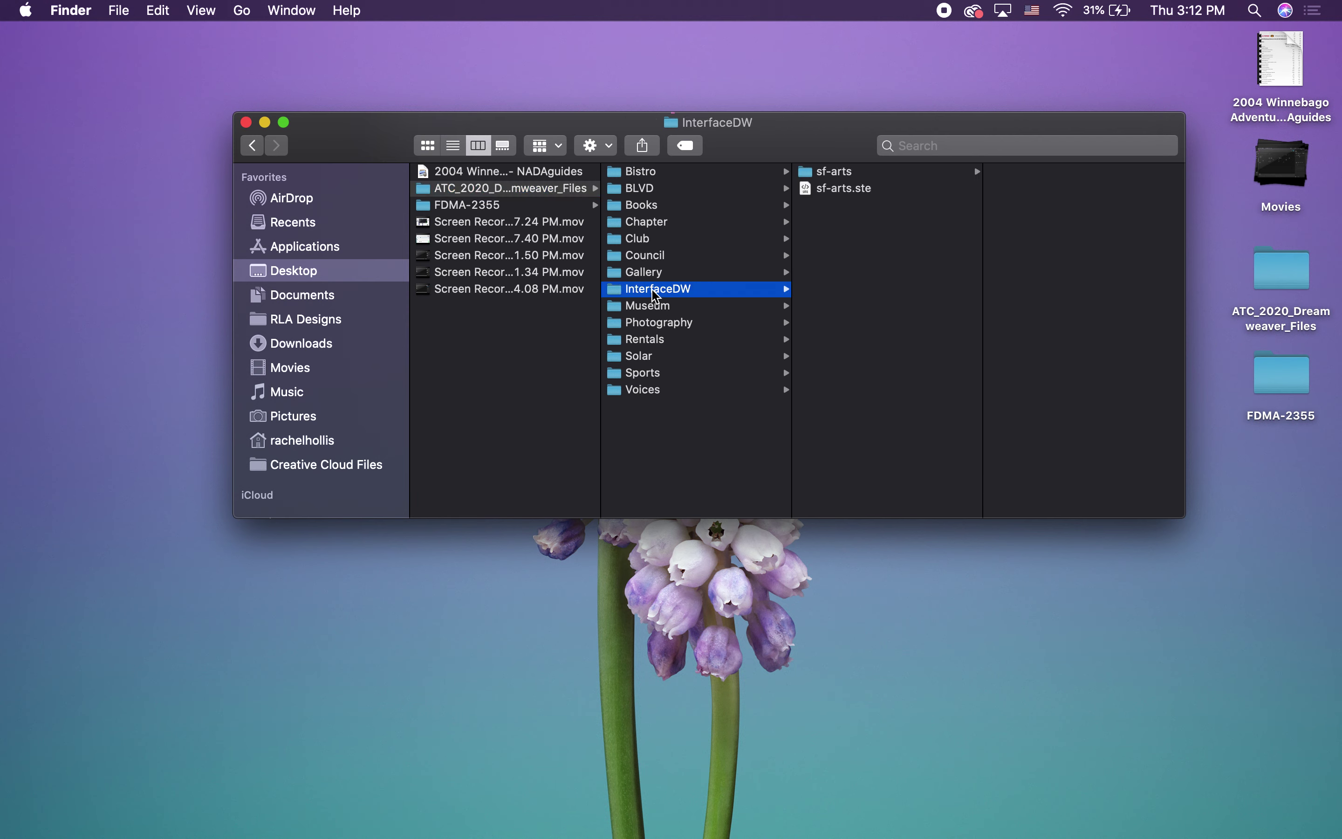
{"action": "left_click", "coordinate": [826, 176]}
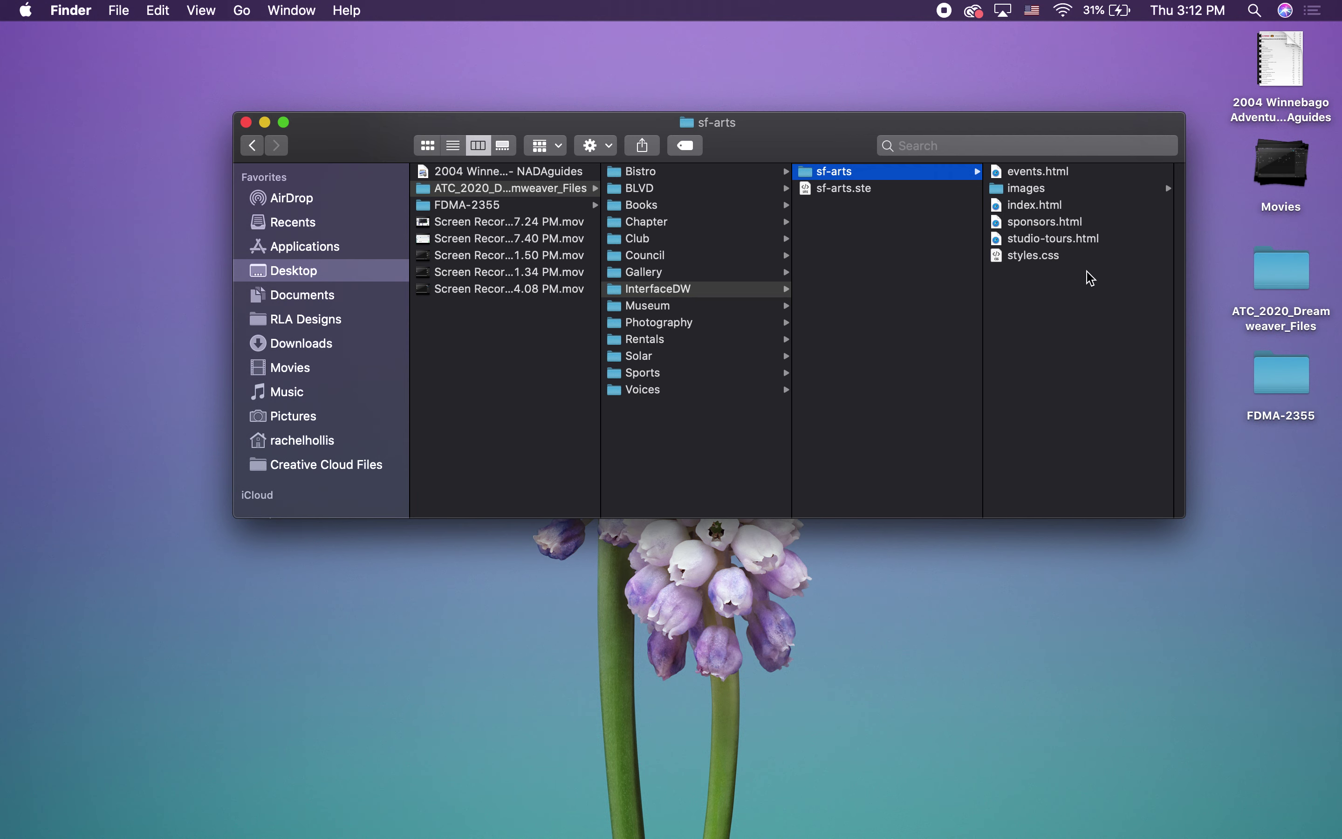
{"action": "left_click", "coordinate": [1022, 207]}
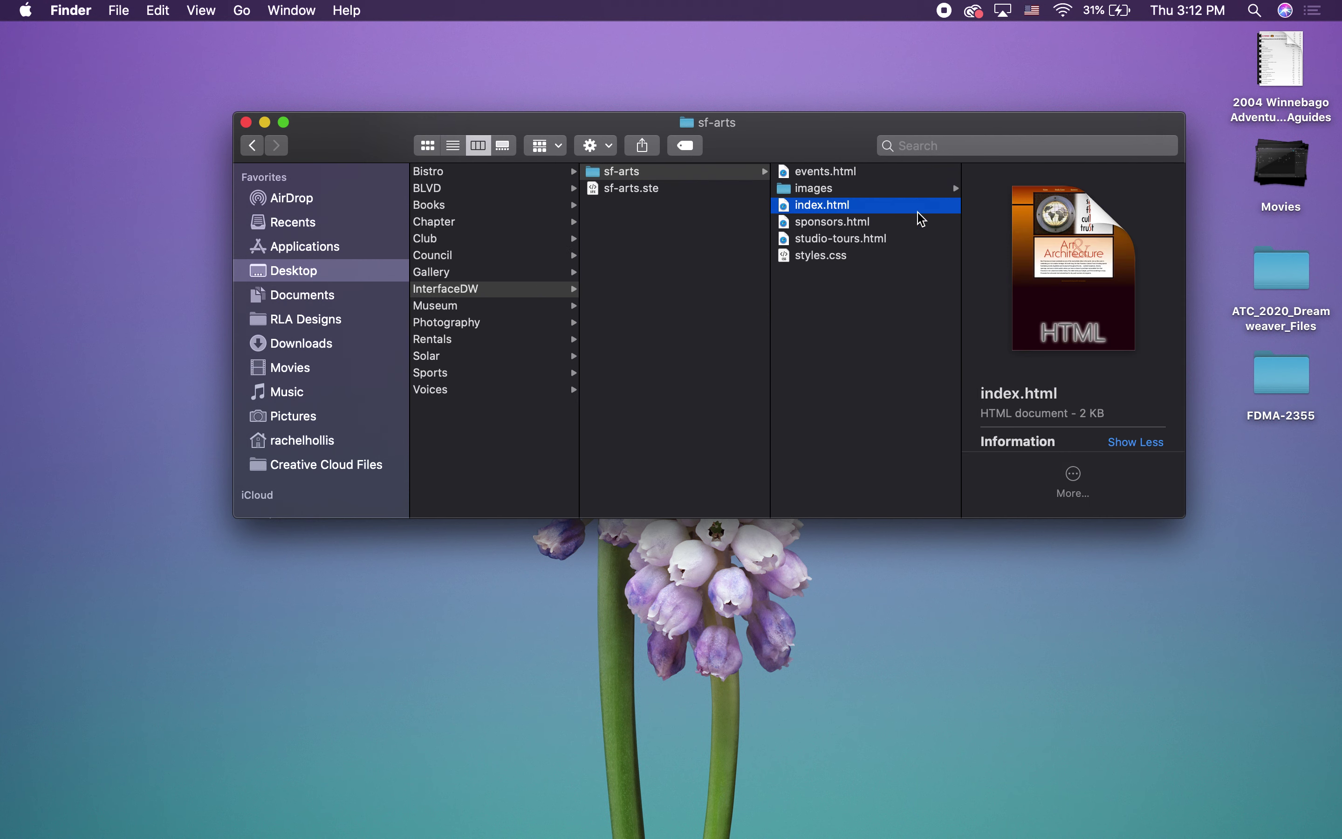
{"action": "key", "text": "Down"}
{"action": "key", "text": "Down"}
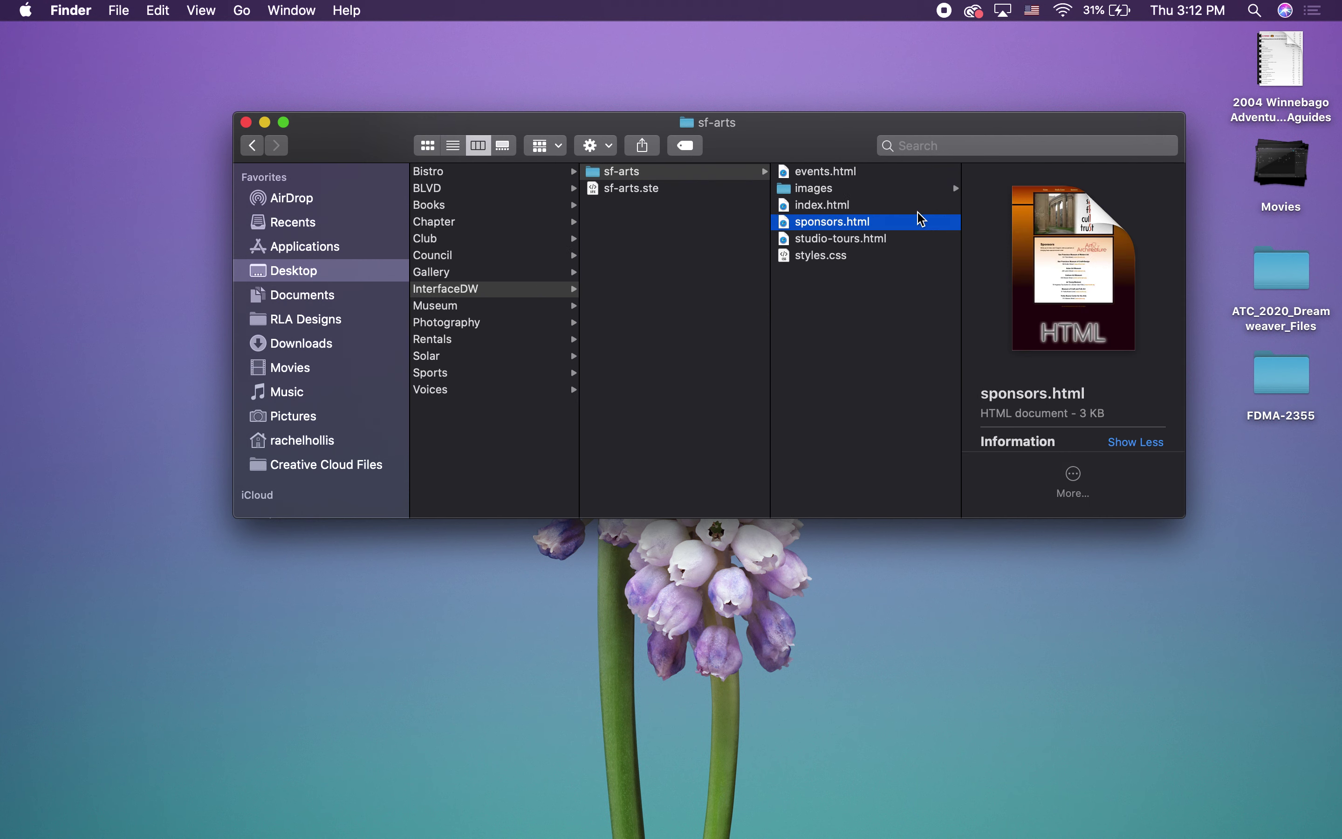
{"action": "key", "text": "Down"}
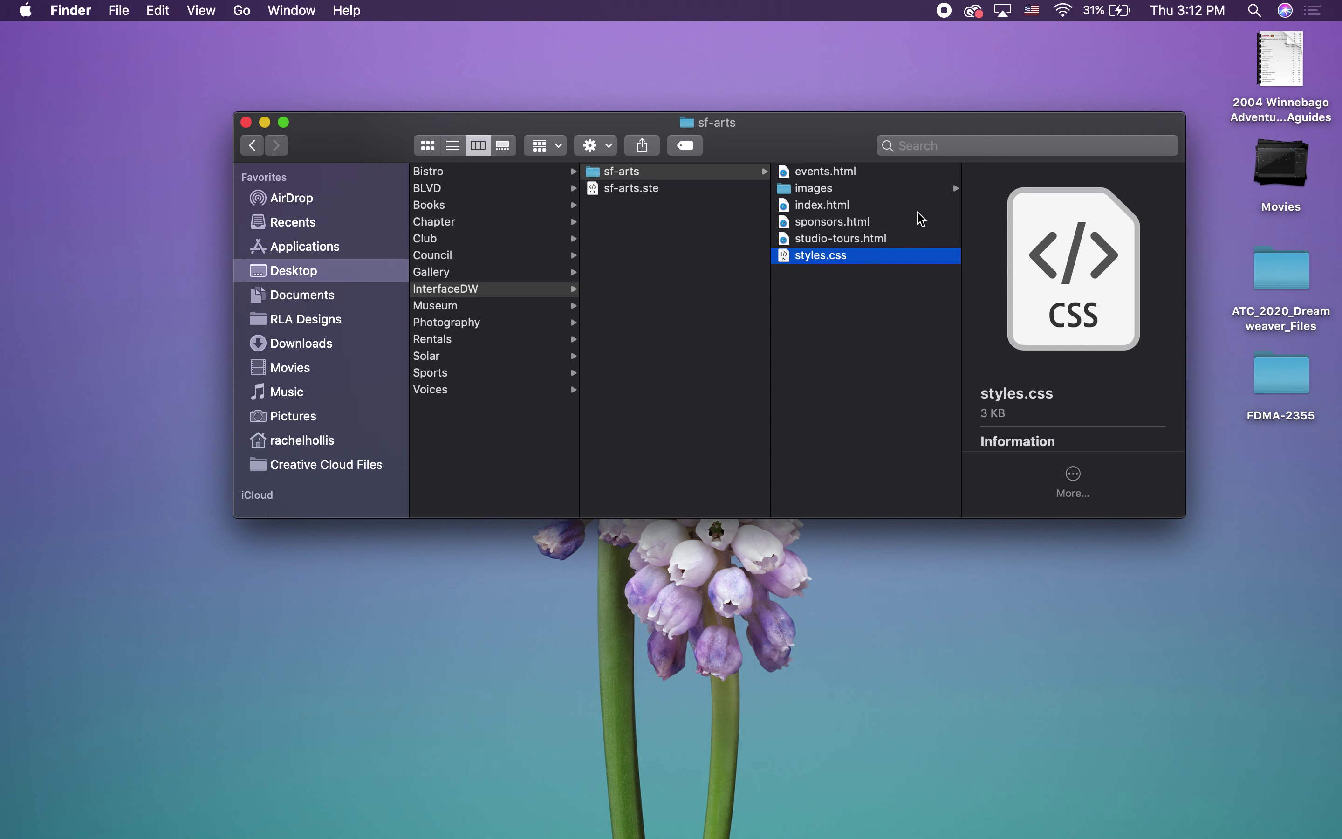
Reselect index.html, then open the sf-arts images folder.
{"action": "left_click", "coordinate": [821, 208]}
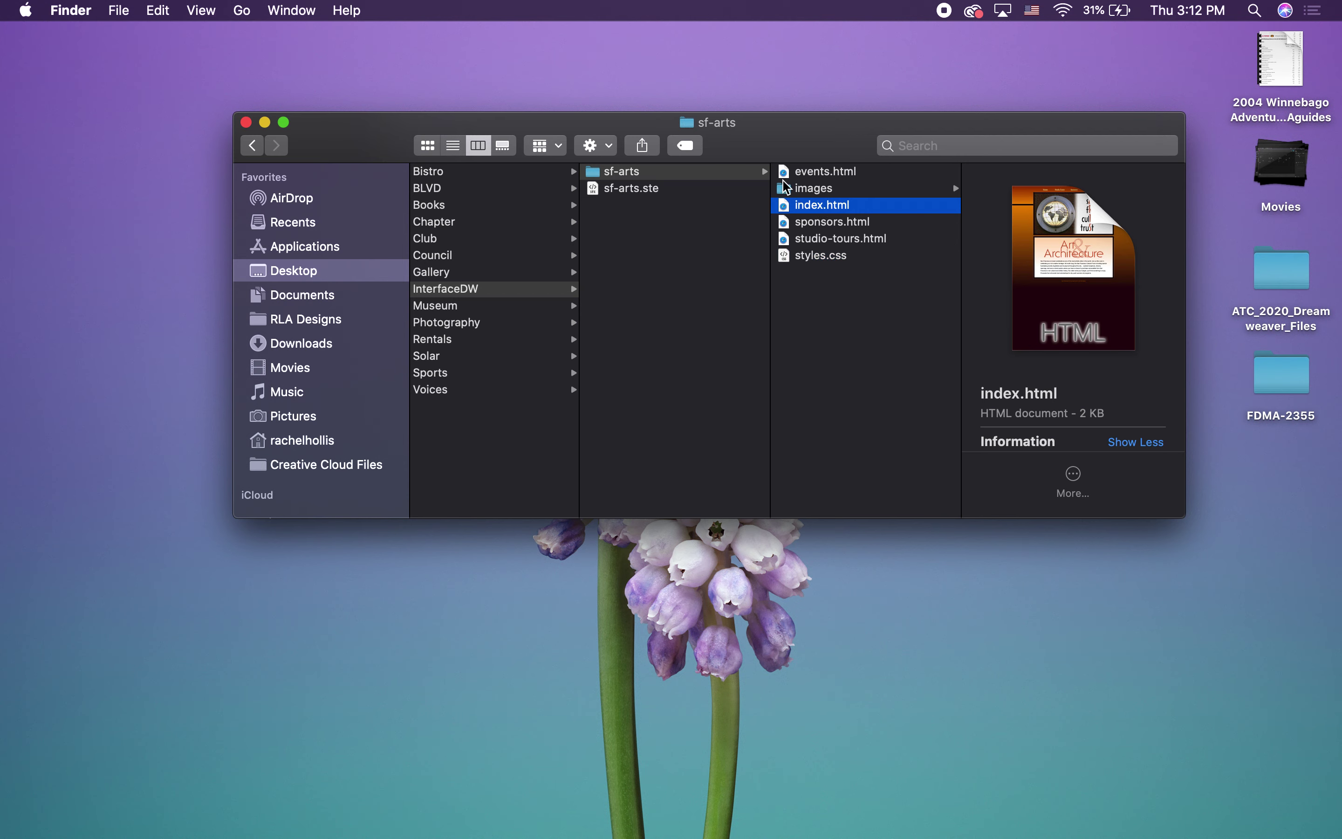
{"action": "left_click", "coordinate": [833, 192]}
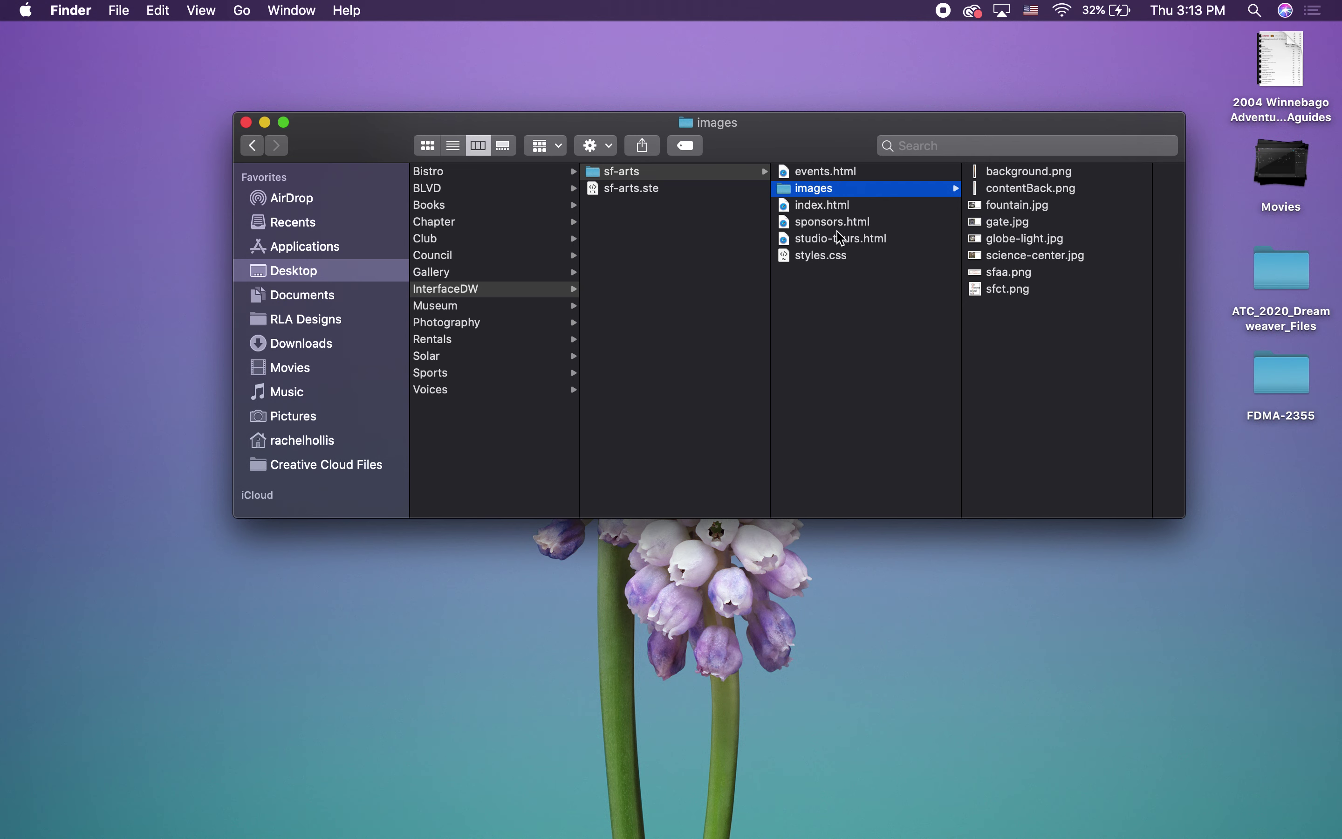
Preview studio-tours.html, then contentBack.png, globe-light.jpg and science-center.jpg in images.
{"action": "left_click", "coordinate": [824, 242]}
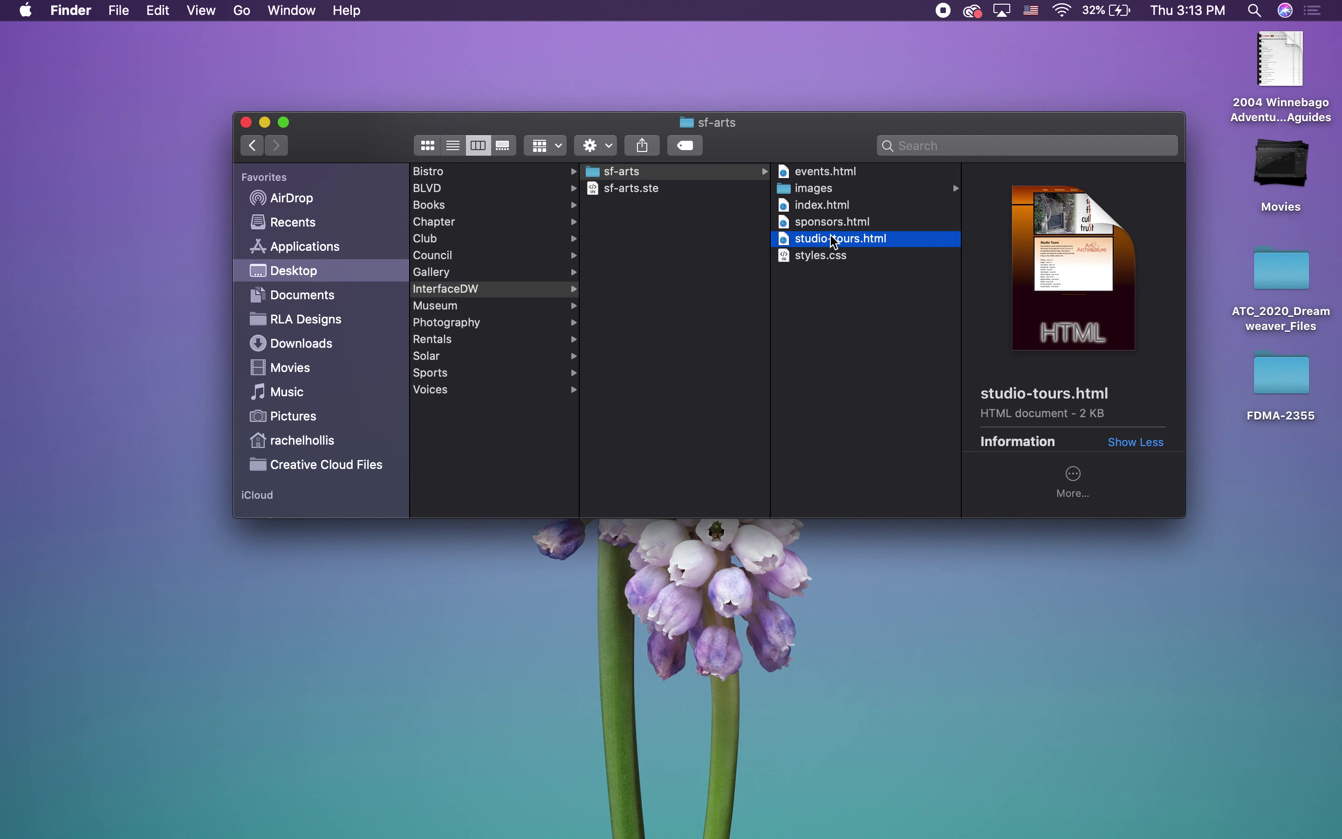
{"action": "left_click", "coordinate": [814, 191]}
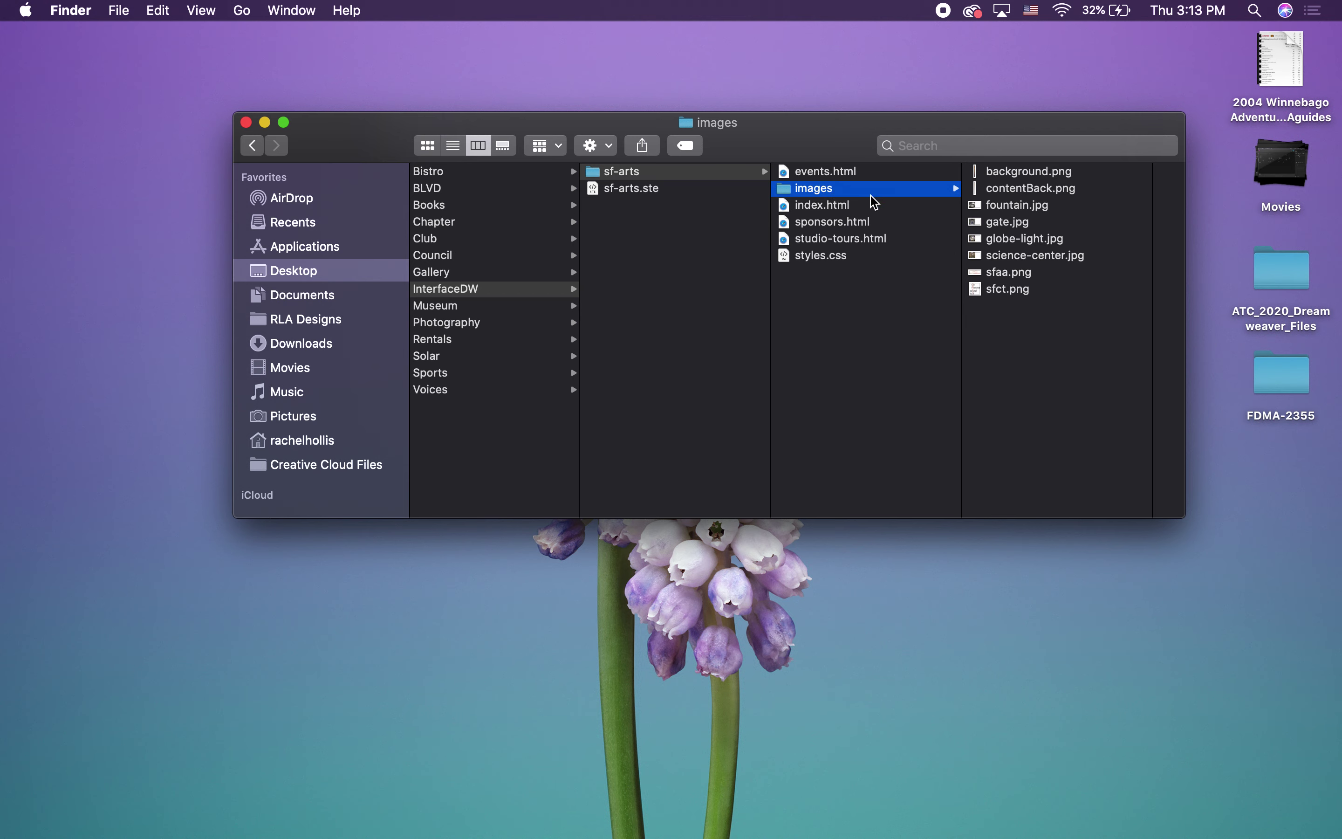
{"action": "left_click", "coordinate": [1013, 192]}
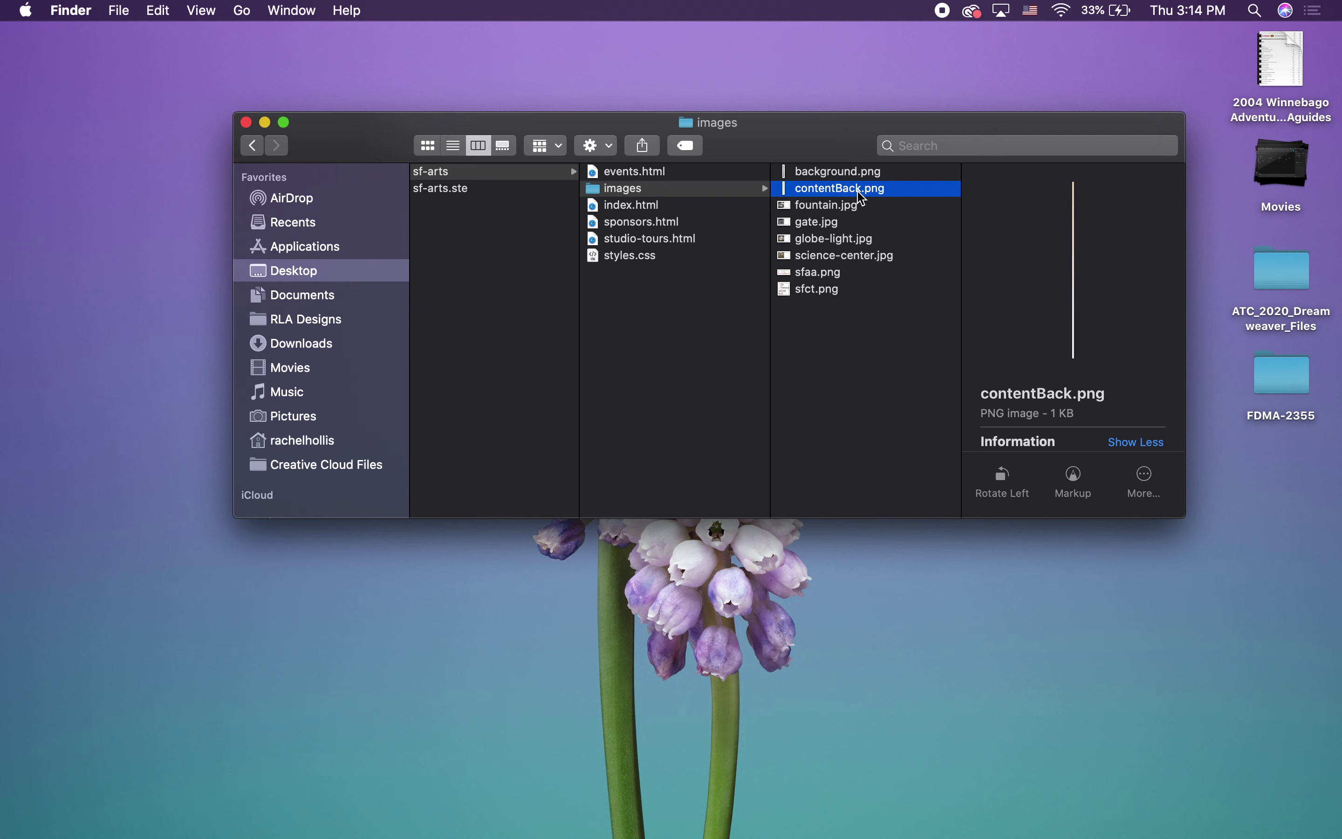
{"action": "left_click", "coordinate": [838, 243]}
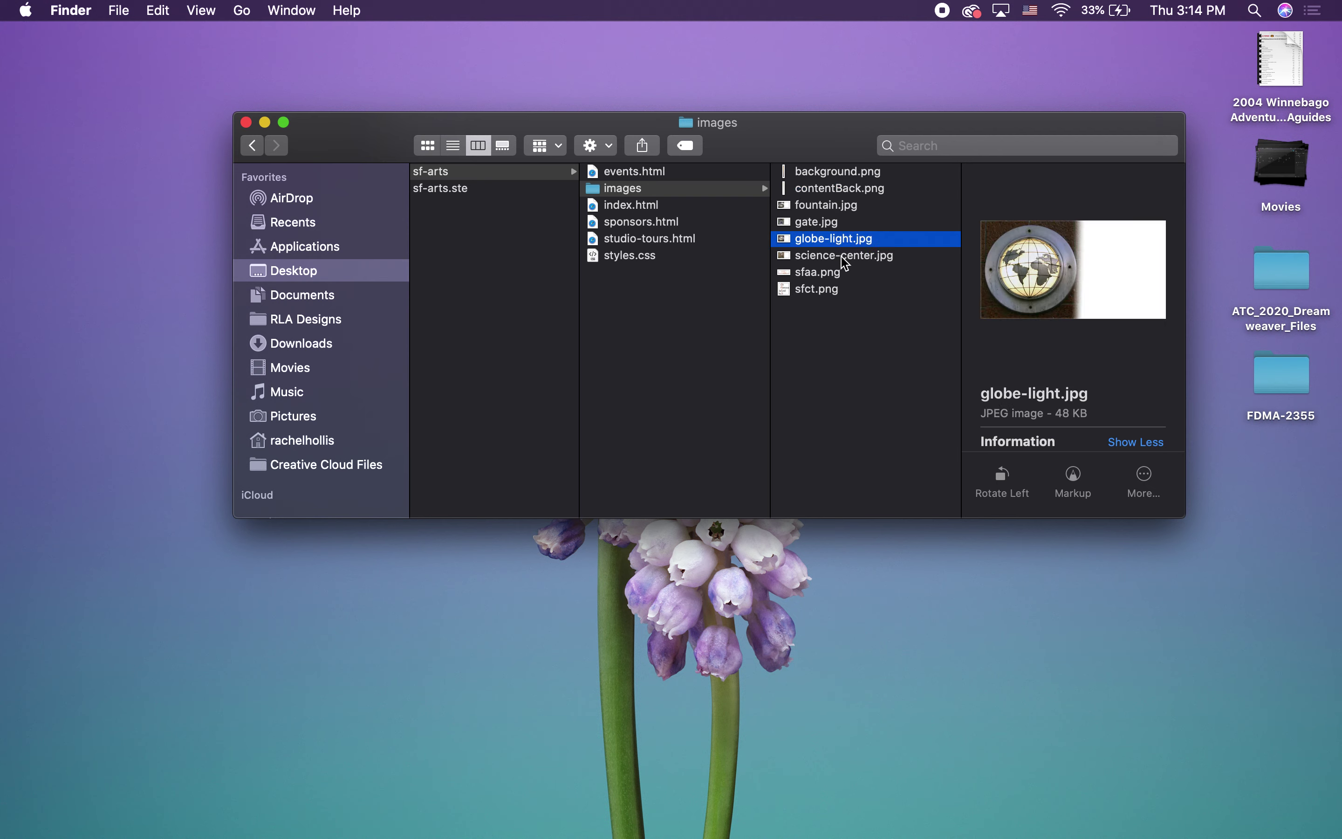
{"action": "left_click", "coordinate": [843, 258]}
{"action": "left_click", "coordinate": [835, 240]}
{"action": "left_click", "coordinate": [811, 192]}
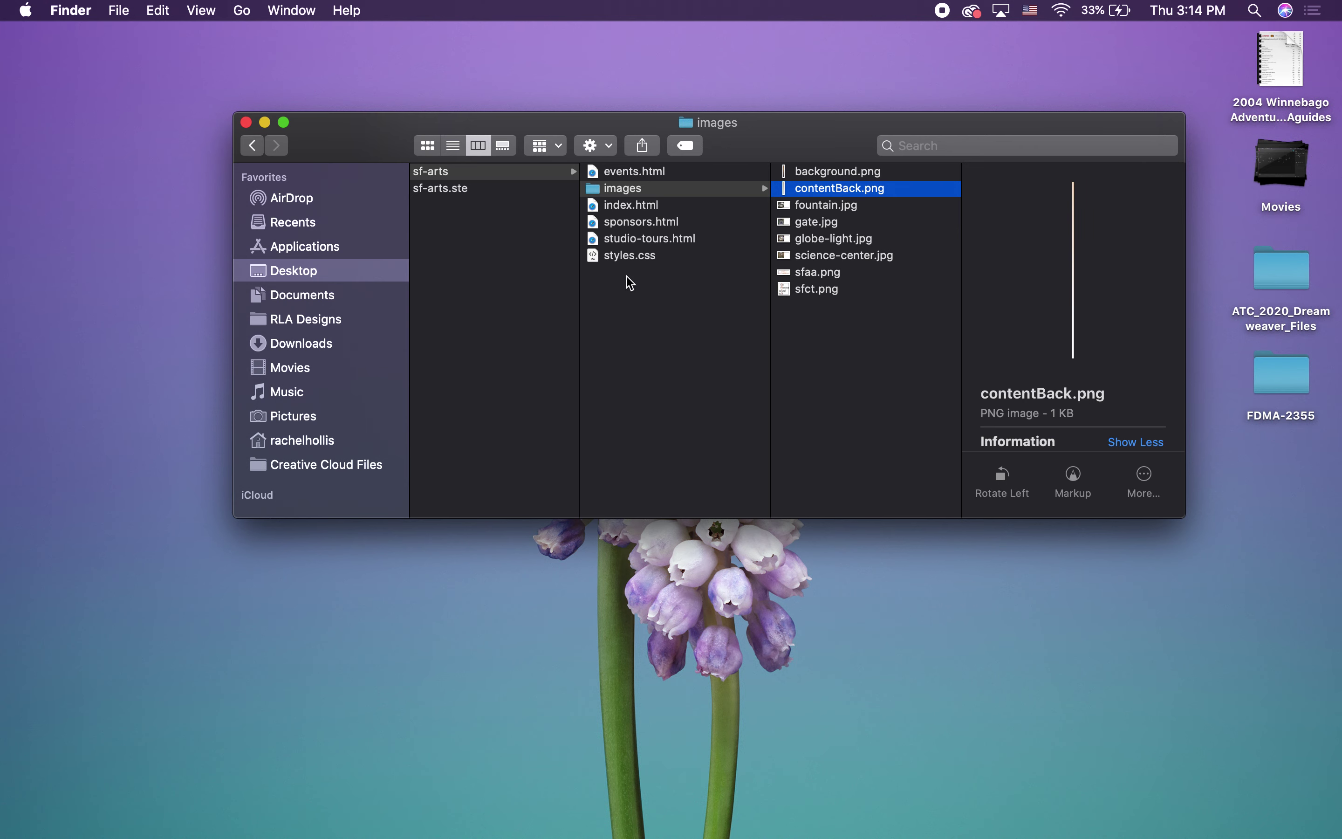
{"action": "scroll", "coordinate": [626, 283], "scroll_direction": "left", "scroll_amount": 3}
Scroll back to ATC_2020_Dreamweaver_Files, cancel its rename, and right-click its contents column.
{"action": "scroll", "coordinate": [629, 283], "scroll_direction": "left", "scroll_amount": 5}
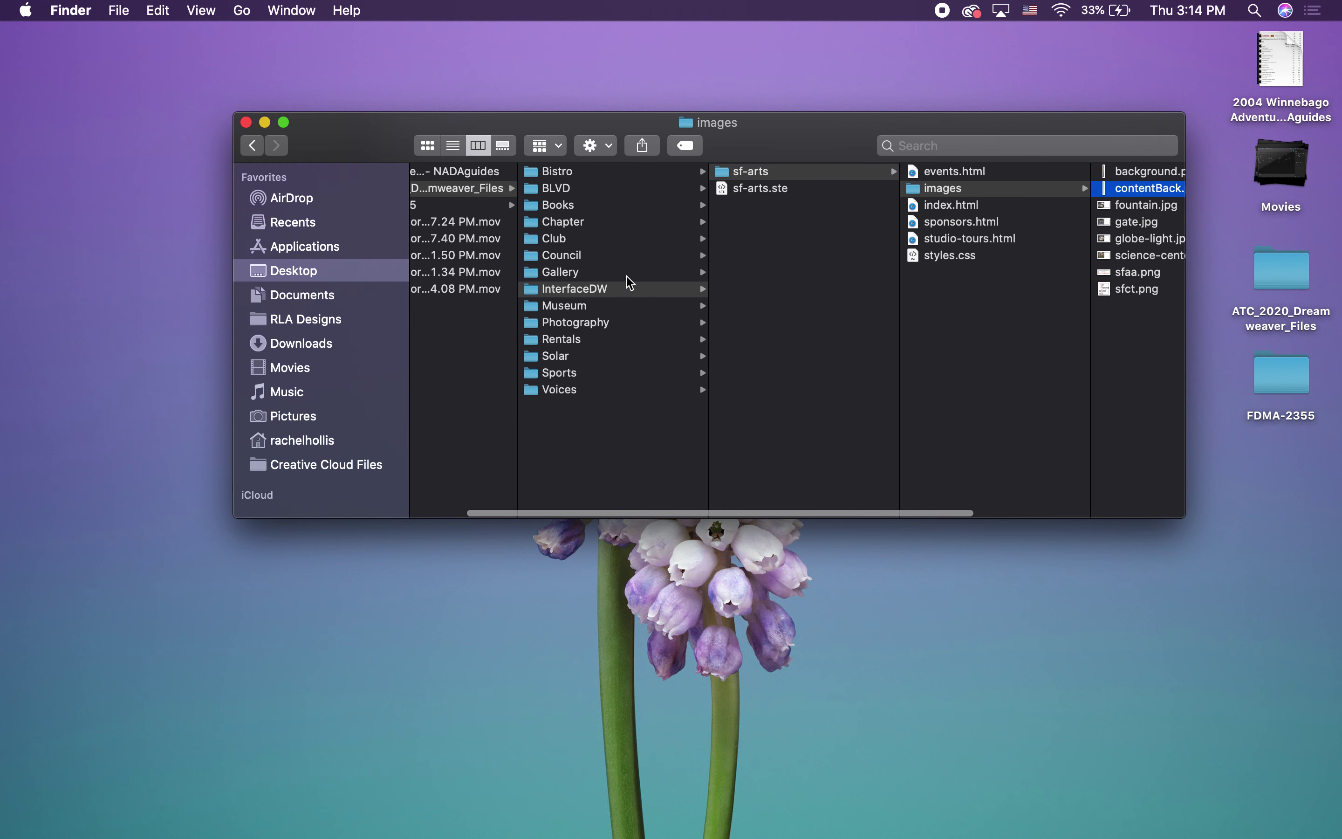
{"action": "left_click", "coordinate": [496, 189]}
{"action": "left_click", "coordinate": [493, 189]}
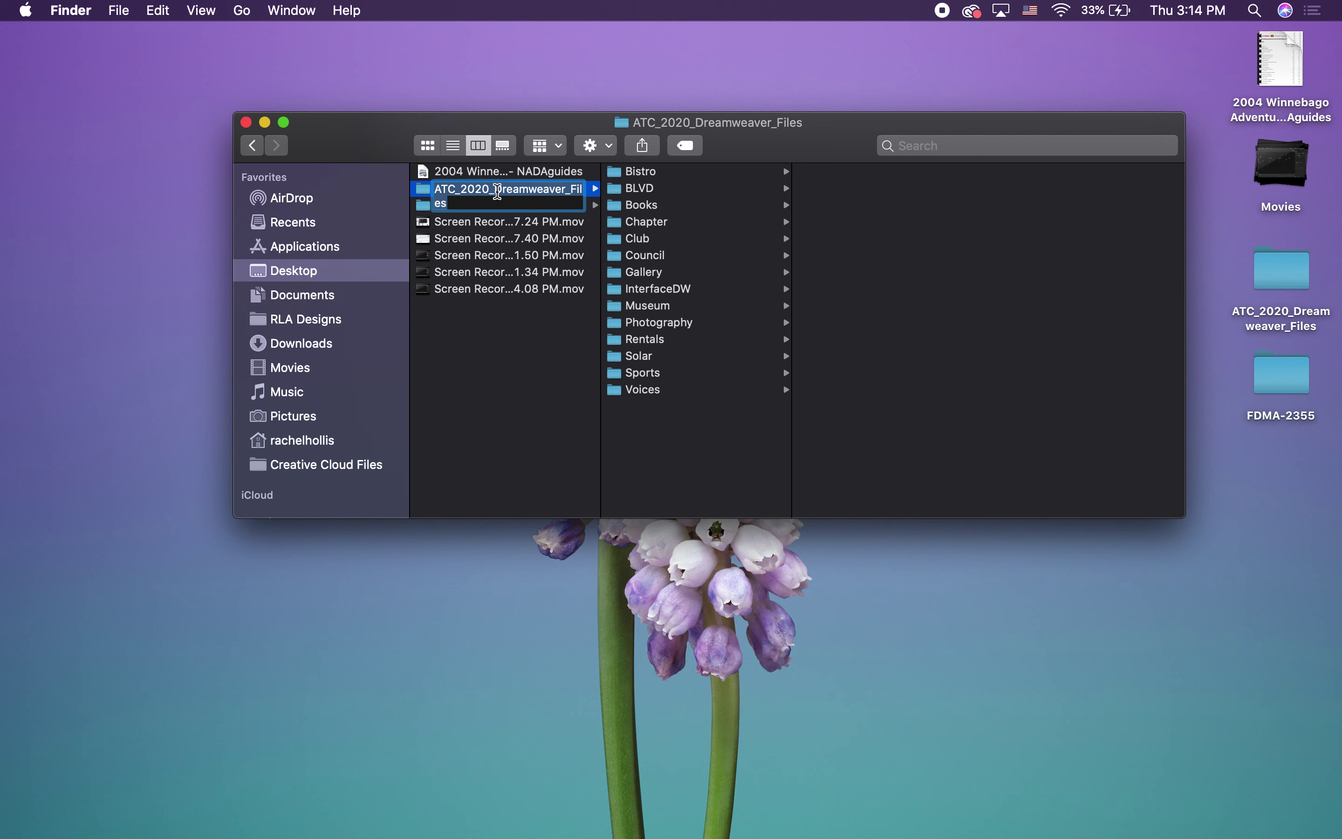
{"action": "left_click", "coordinate": [425, 189]}
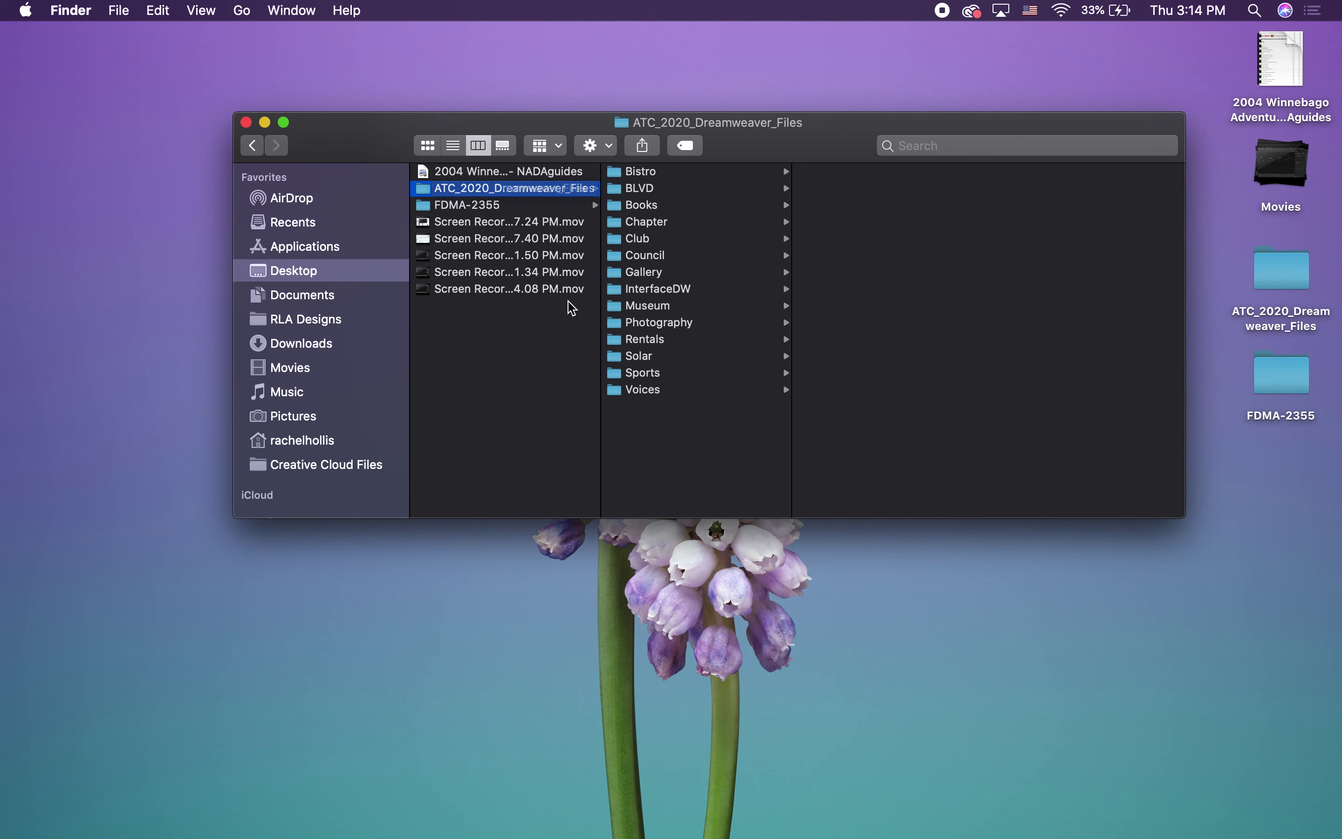
{"action": "right_click", "coordinate": [677, 442]}
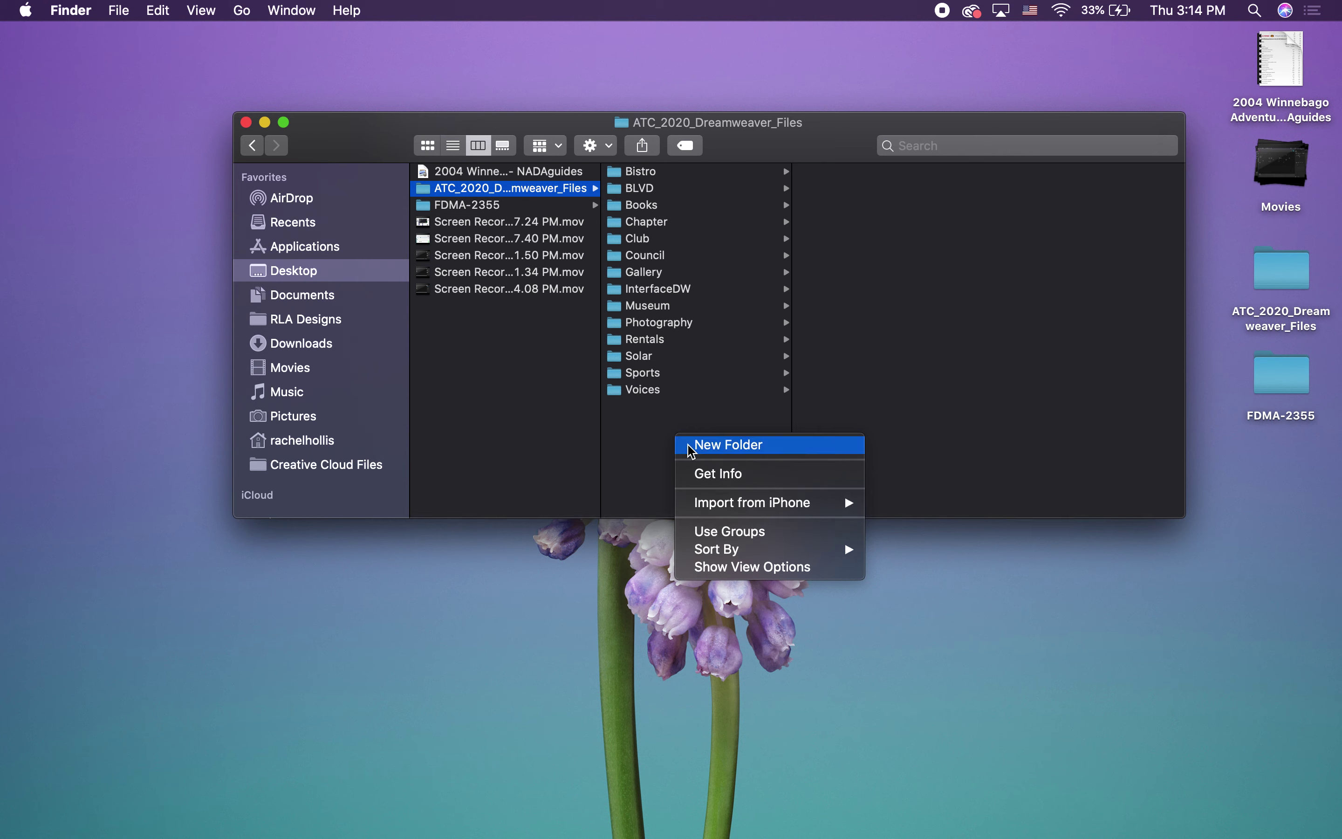
Create a new folder named 'portfolio' between Photography and Rentals.
{"action": "left_click", "coordinate": [728, 445]}
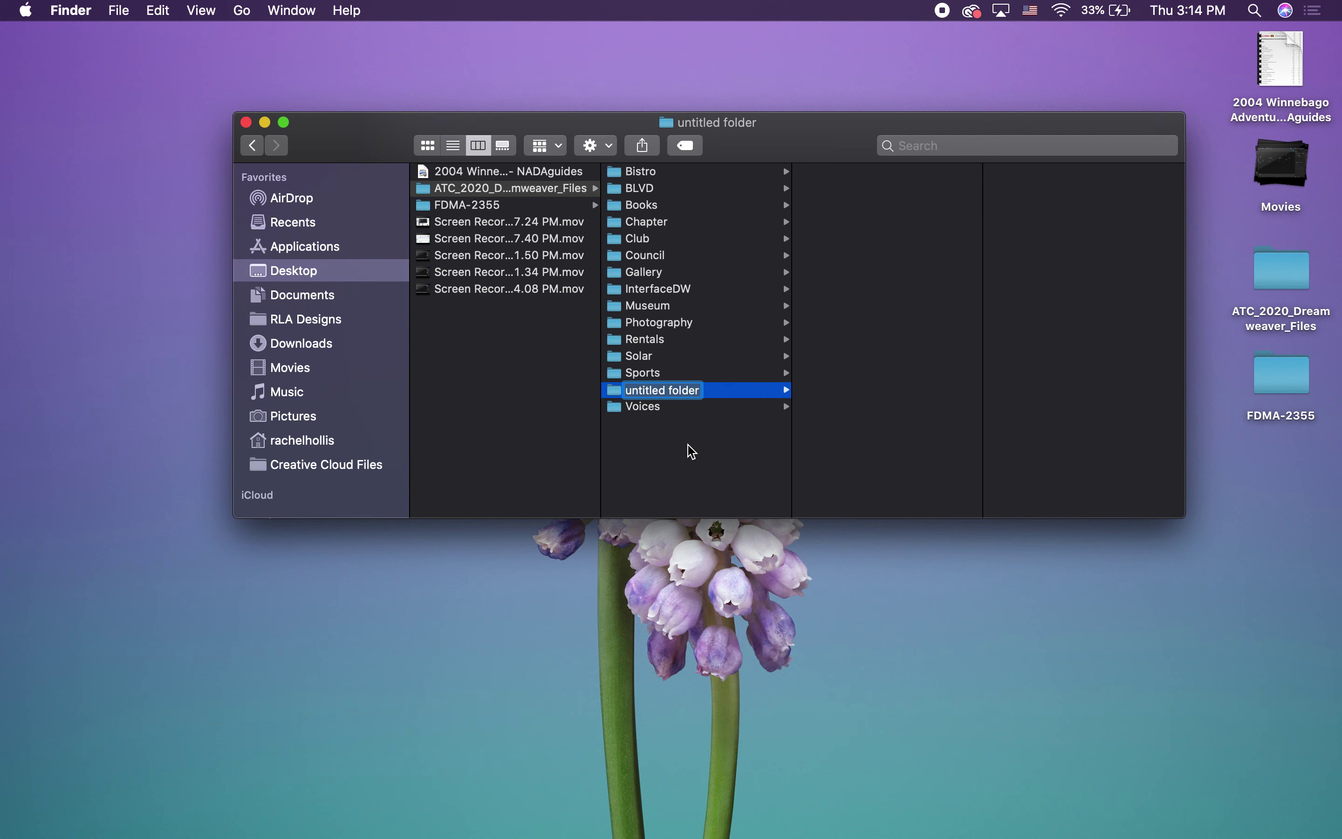
{"action": "type", "text": "portf"}
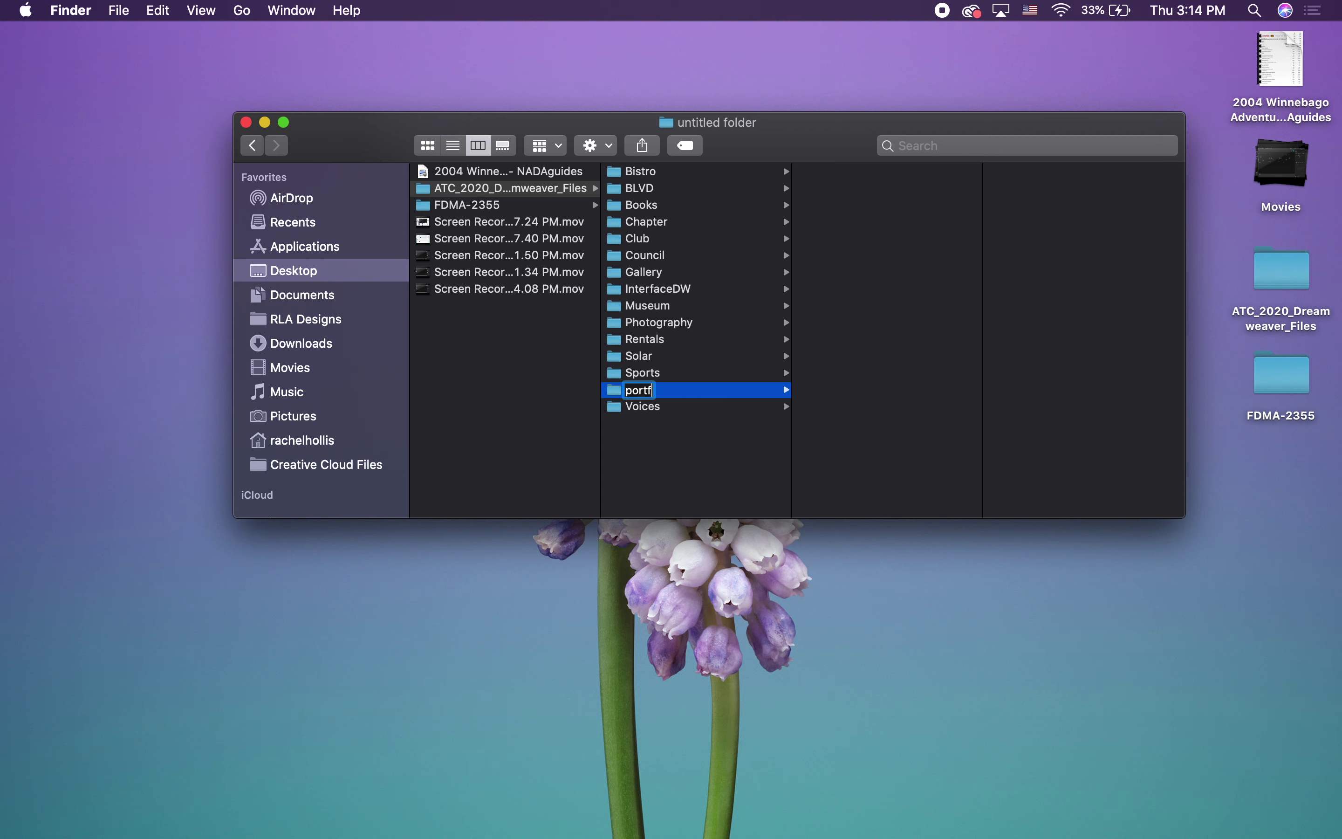
{"action": "type", "text": "olio"}
{"action": "key", "text": "Return"}
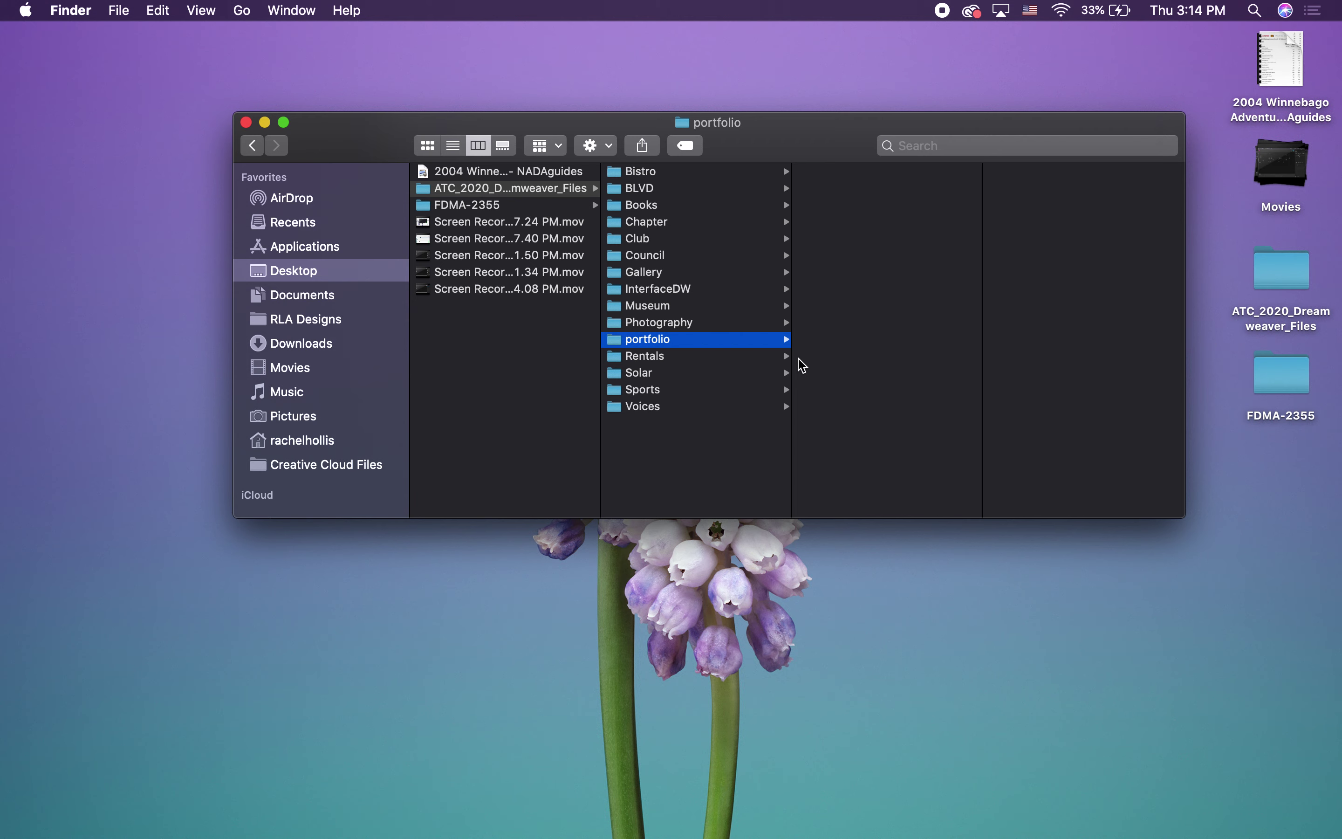